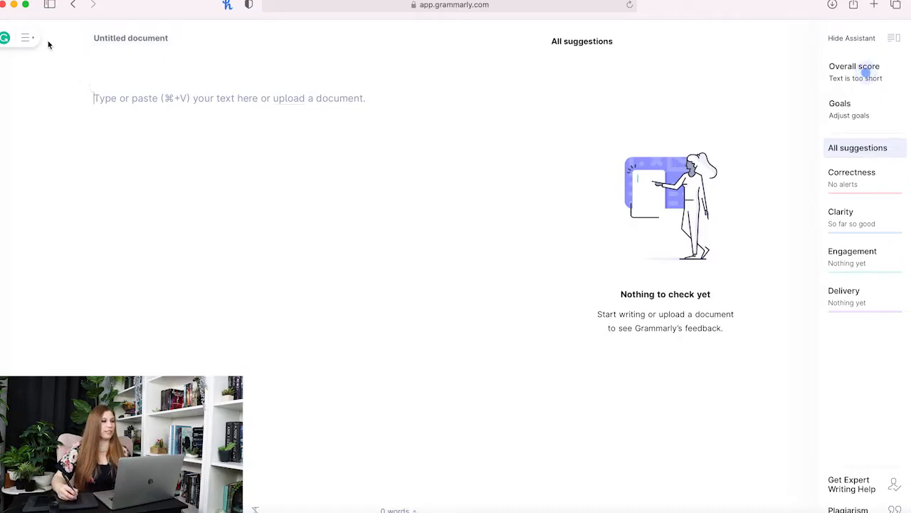
Leave the untitled document and load the Tricking Fate document into the Grammarly web editor
{"action": "left_click", "coordinate": [73, 4]}
{"action": "left_click", "coordinate": [232, 285]}
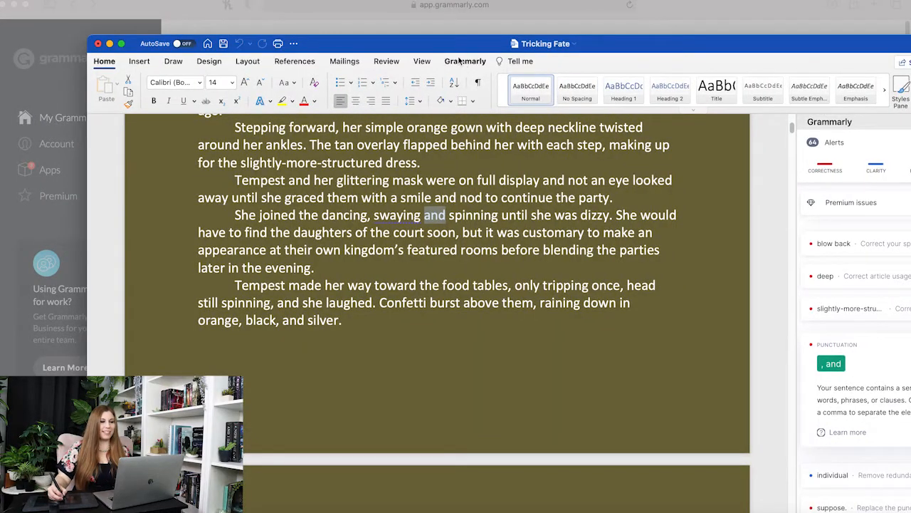
{"action": "left_click_drag", "start_coordinate": [485, 44], "coordinate": [906, 164]}
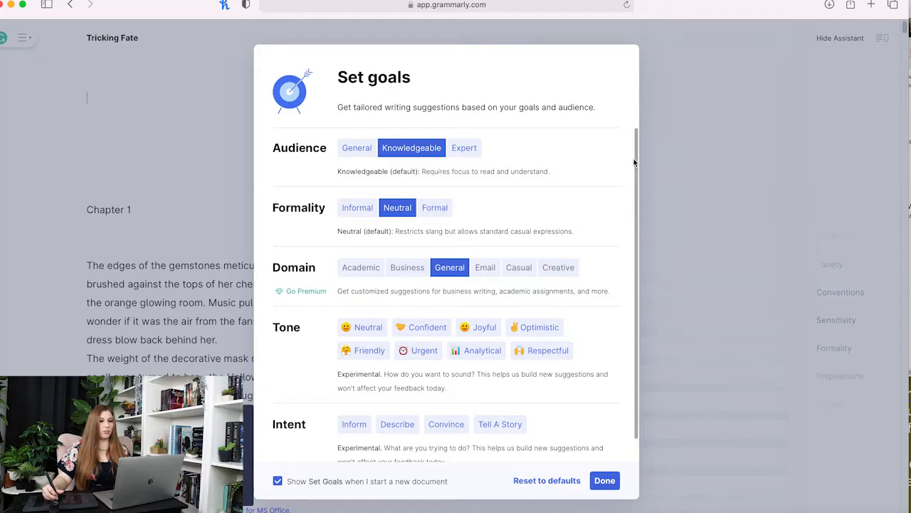
Review the audience, formality, domain, tone and intent options in the writing goals and close them without making changes
{"action": "mouse_move", "coordinate": [635, 153]}
{"action": "left_mouse_down"}
{"action": "mouse_move", "coordinate": [635, 179]}
{"action": "mouse_move", "coordinate": [634, 151]}
{"action": "left_mouse_up"}
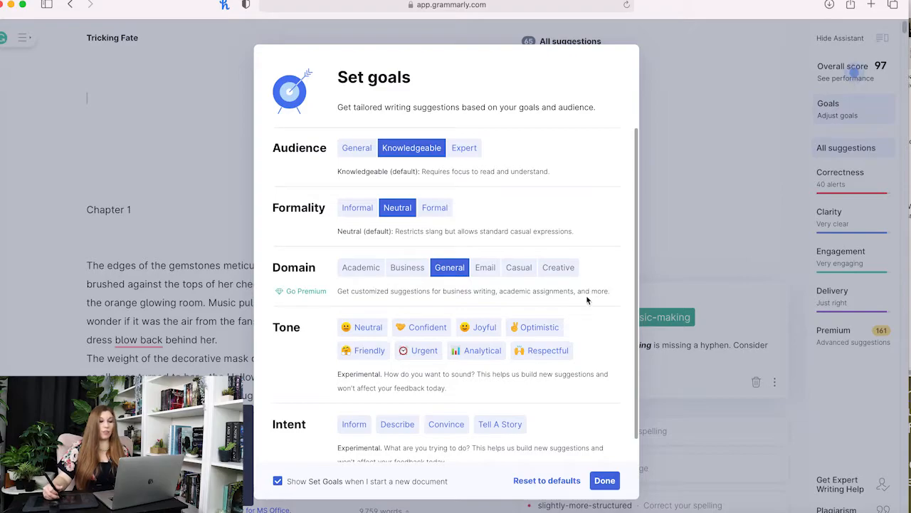
{"action": "mouse_move", "coordinate": [635, 358]}
{"action": "left_mouse_down"}
{"action": "mouse_move", "coordinate": [635, 368]}
{"action": "mouse_move", "coordinate": [628, 343]}
{"action": "left_mouse_up"}
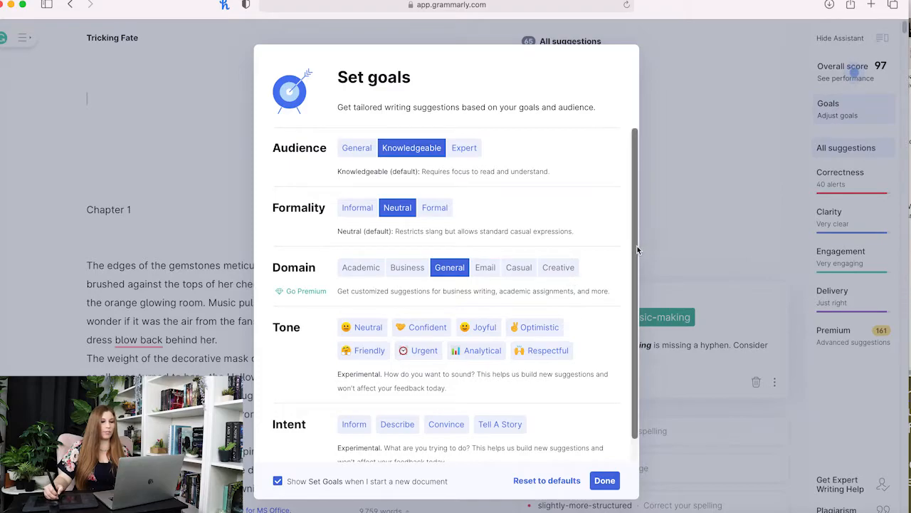
{"action": "scroll", "coordinate": [638, 249], "scroll_direction": "down", "scroll_amount": 1}
{"action": "left_click", "coordinate": [647, 323]}
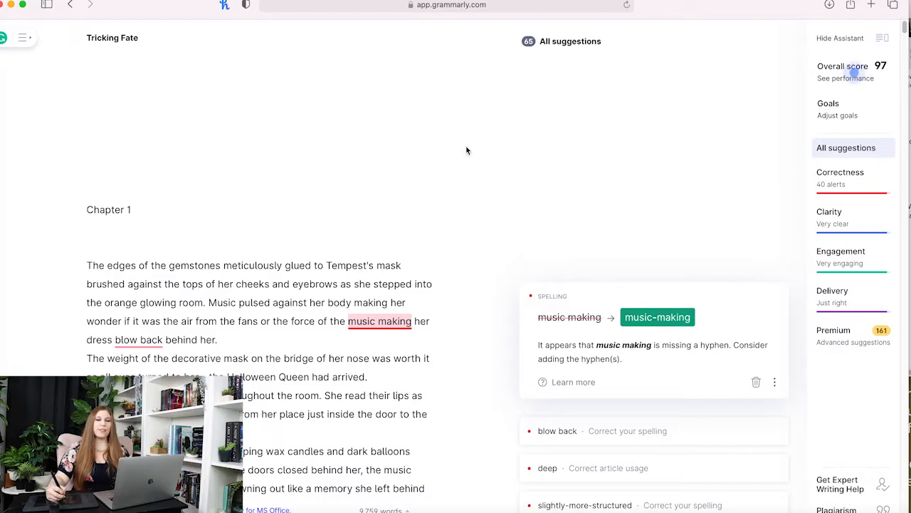
Report the "music-making" hyphen suggestion in the first paragraph of Chapter 1 as an incorrect suggestion
{"action": "right_click", "coordinate": [601, 212]}
{"action": "left_click", "coordinate": [500, 113]}
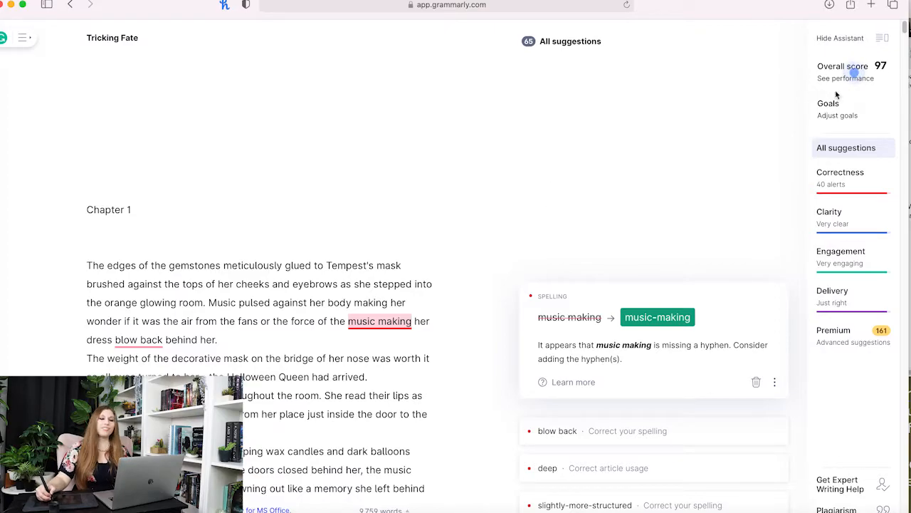
{"action": "left_click_drag", "start_coordinate": [905, 27], "coordinate": [905, 32]}
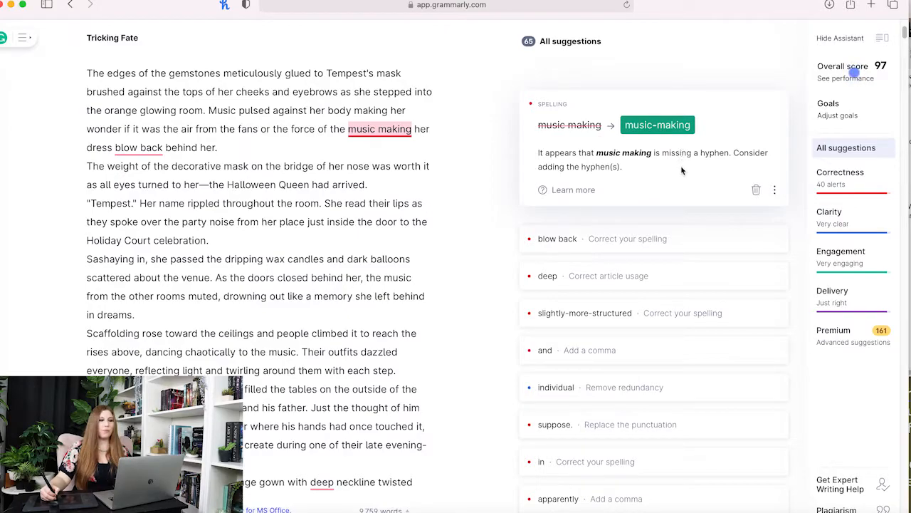
{"action": "left_click", "coordinate": [774, 190]}
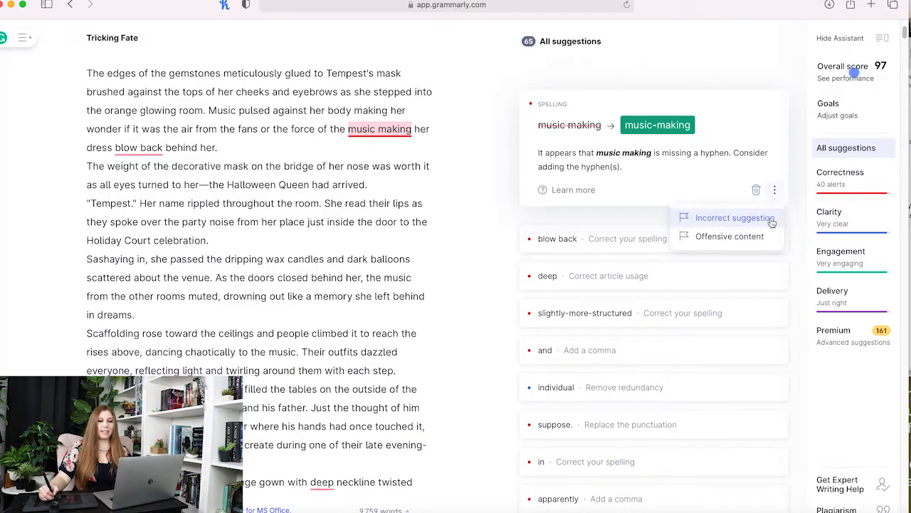
{"action": "left_click", "coordinate": [771, 219]}
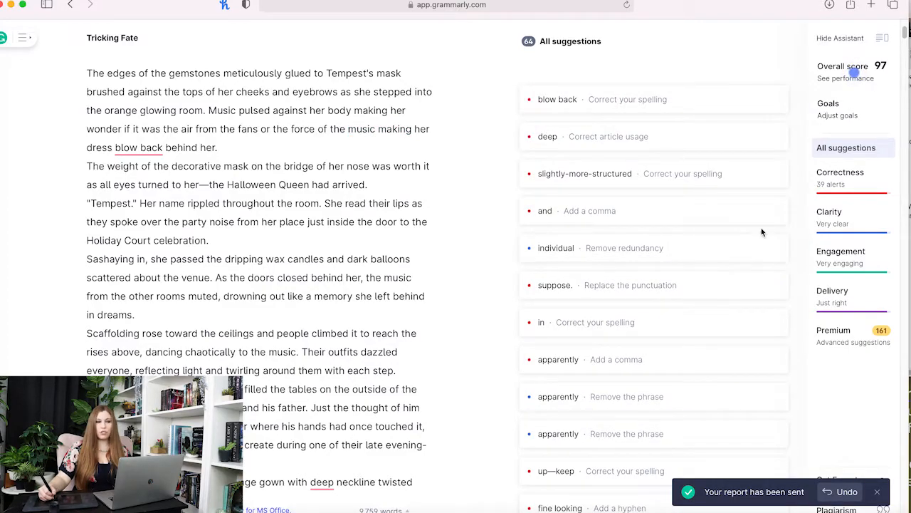
Examine the "individual" redundancy and "apparently" comma suggestions, and open the document menu from the start of the chapter
{"action": "left_click", "coordinate": [670, 252]}
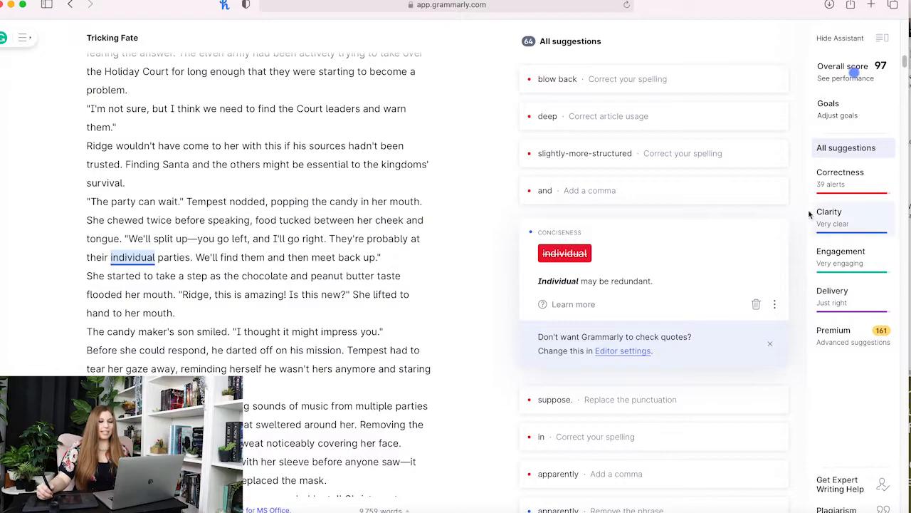
{"action": "scroll", "coordinate": [905, 63], "scroll_direction": "down", "scroll_amount": 2}
{"action": "left_click_drag", "start_coordinate": [905, 63], "coordinate": [905, 68]}
{"action": "left_click", "coordinate": [649, 171]}
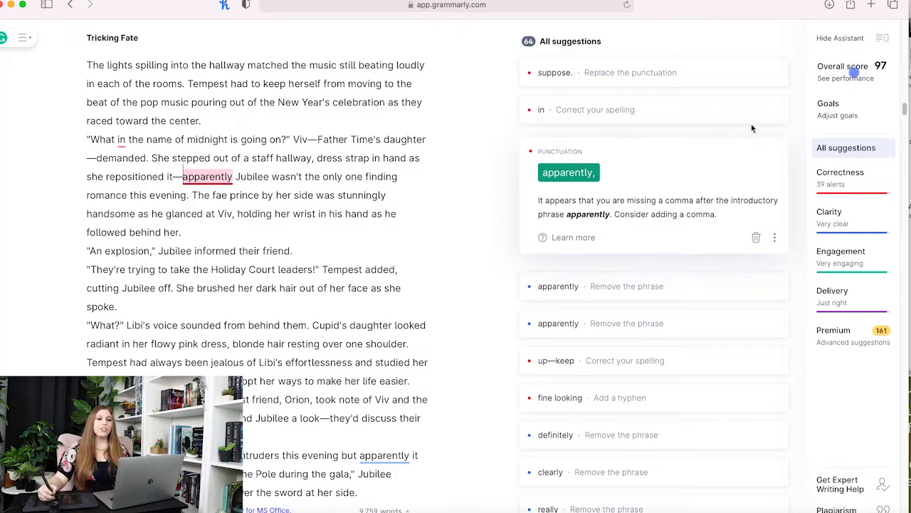
{"action": "left_click_drag", "start_coordinate": [904, 107], "coordinate": [887, 35]}
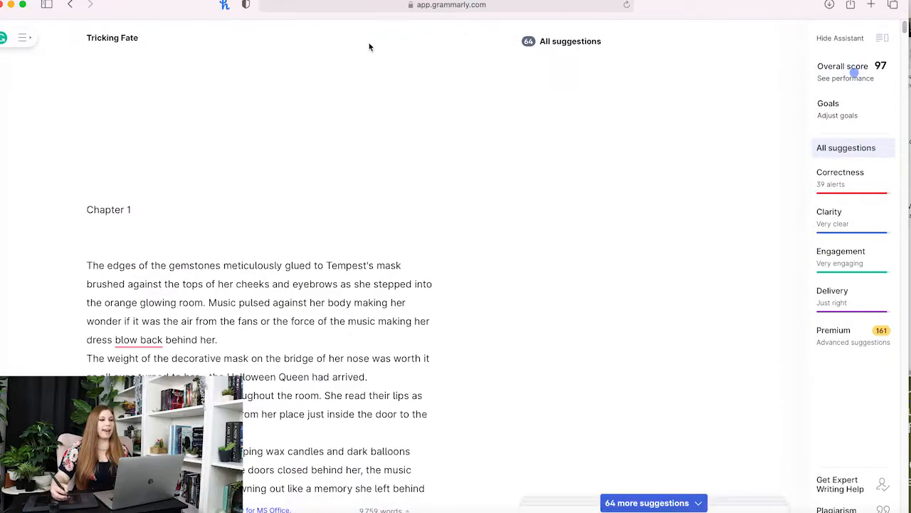
{"action": "left_click", "coordinate": [28, 39]}
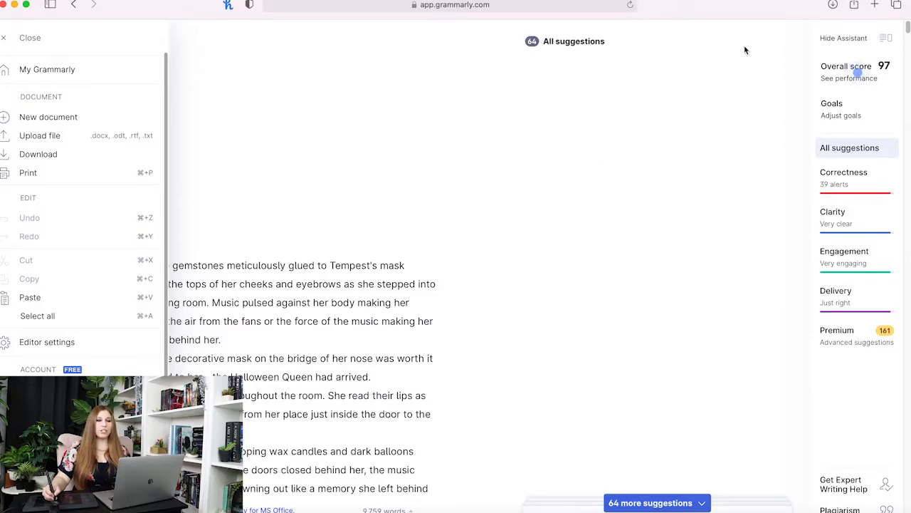
Switch to Word, bring the Tricking Fate window back into full view and save the document
{"action": "key", "text": "super+Tab"}
{"action": "left_click_drag", "start_coordinate": [888, 219], "coordinate": [282, 3]}
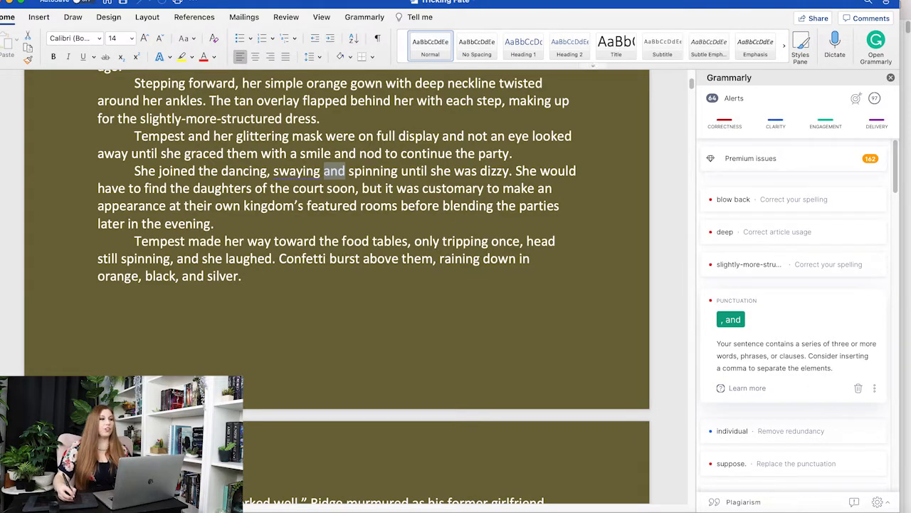
{"action": "left_click", "coordinate": [64, 1]}
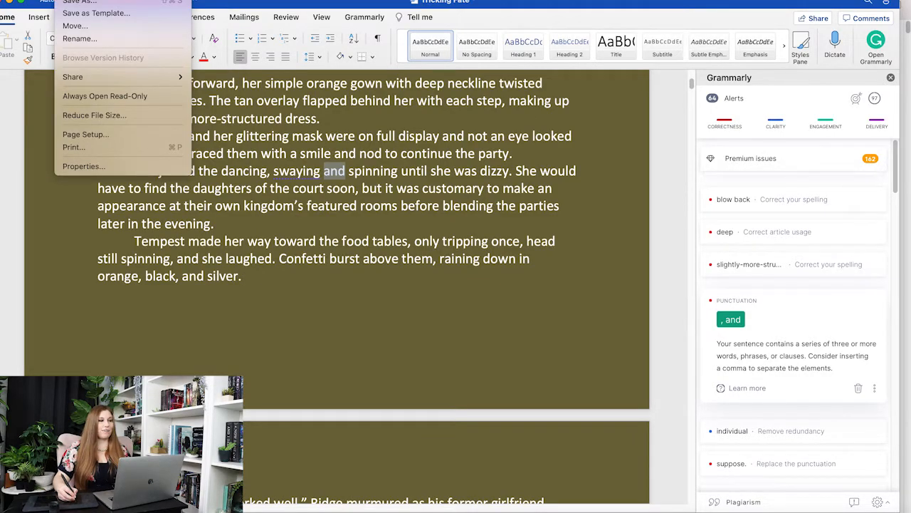
{"action": "left_click", "coordinate": [84, 0]}
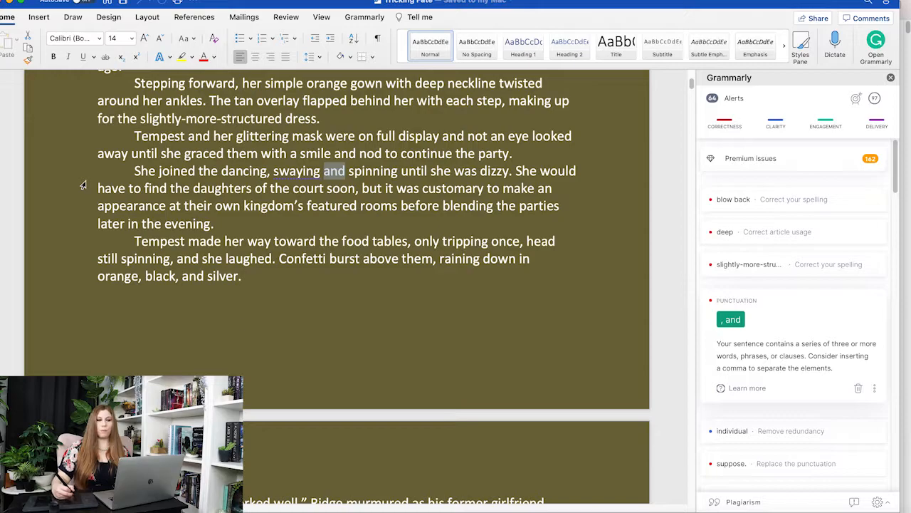
Close the Grammarly alerts pane beside the manuscript and open it again
{"action": "left_click", "coordinate": [890, 78]}
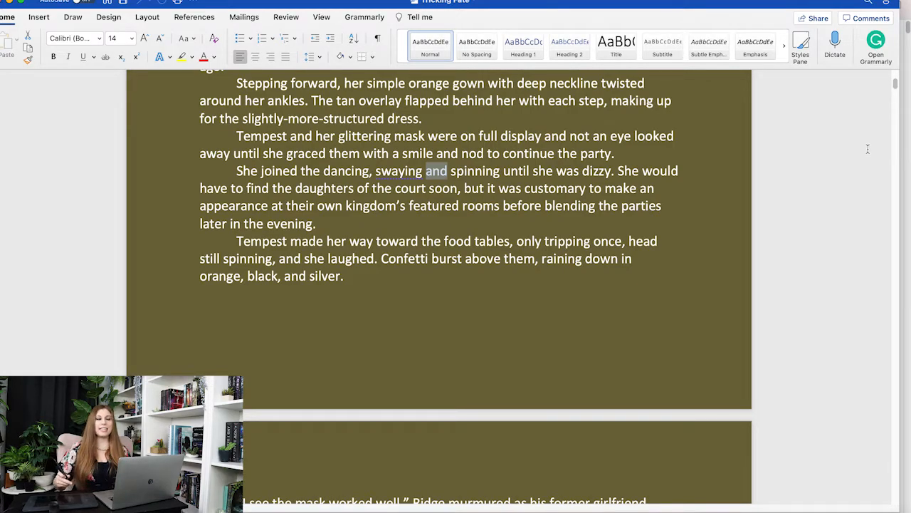
{"action": "left_click", "coordinate": [876, 44]}
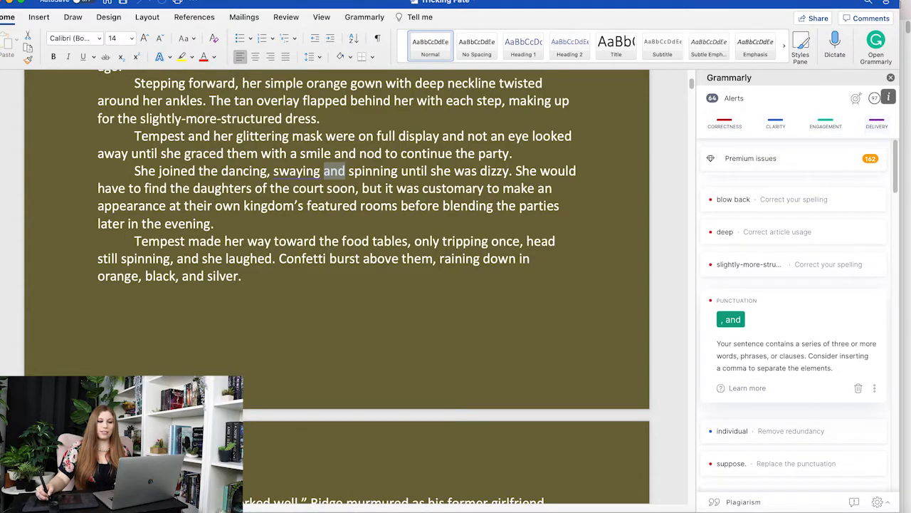
{"action": "scroll", "coordinate": [895, 155], "scroll_direction": "down", "scroll_amount": 1}
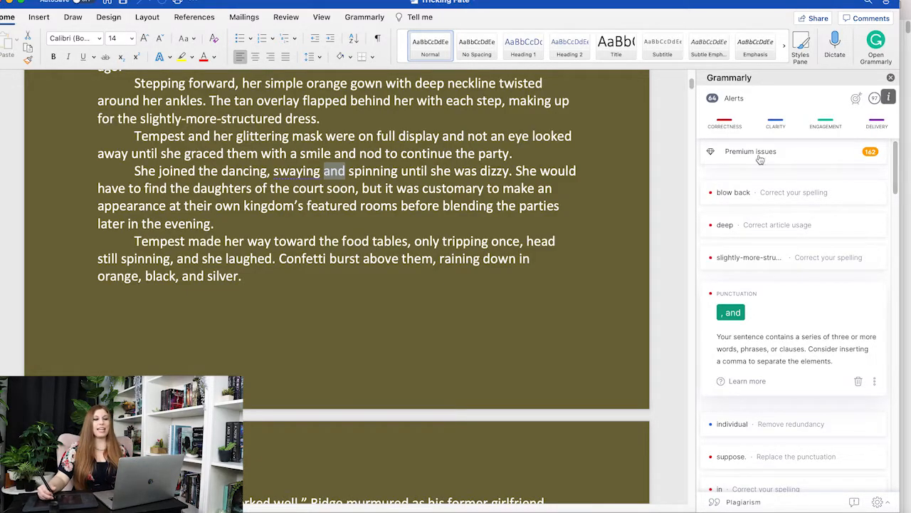
Examine the suggestions for "blow back", "deep", "slightly-more-structured" and "individual" along with their places in the manuscript
{"action": "left_click", "coordinate": [843, 193]}
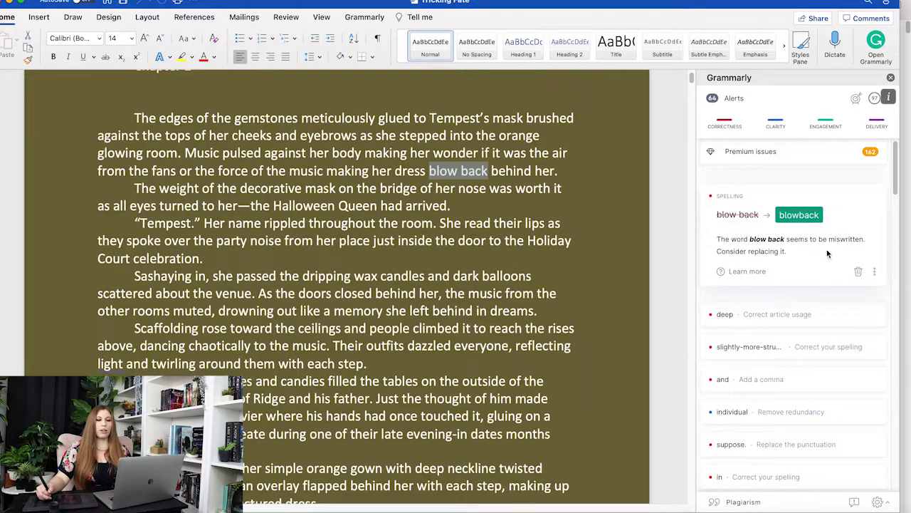
{"action": "left_click", "coordinate": [802, 317]}
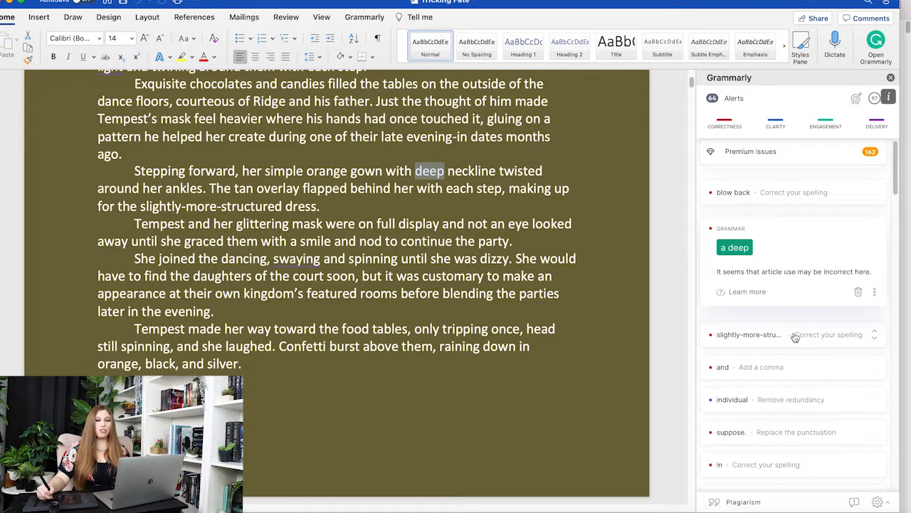
{"action": "left_click", "coordinate": [794, 337]}
{"action": "left_click_drag", "start_coordinate": [897, 165], "coordinate": [897, 200]}
{"action": "left_click", "coordinate": [830, 212]}
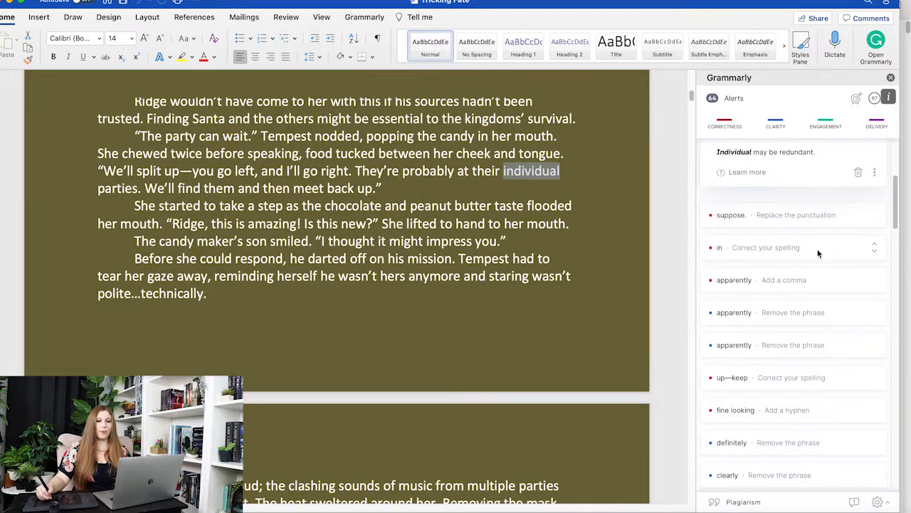